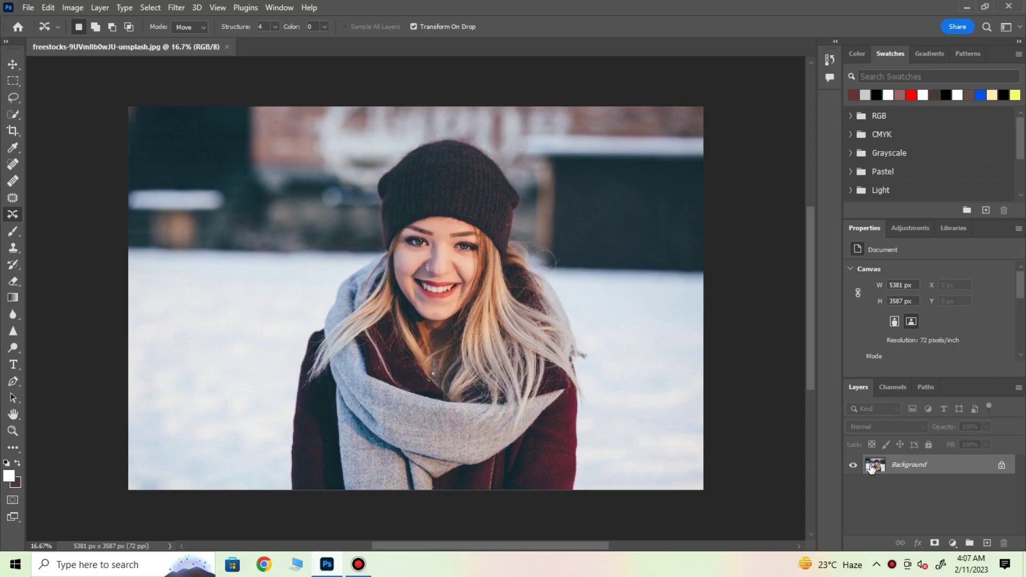
Unlock the background photo into Layer 0 and add an empty layer named Snow above it.
{"action": "left_click", "coordinate": [1002, 464]}
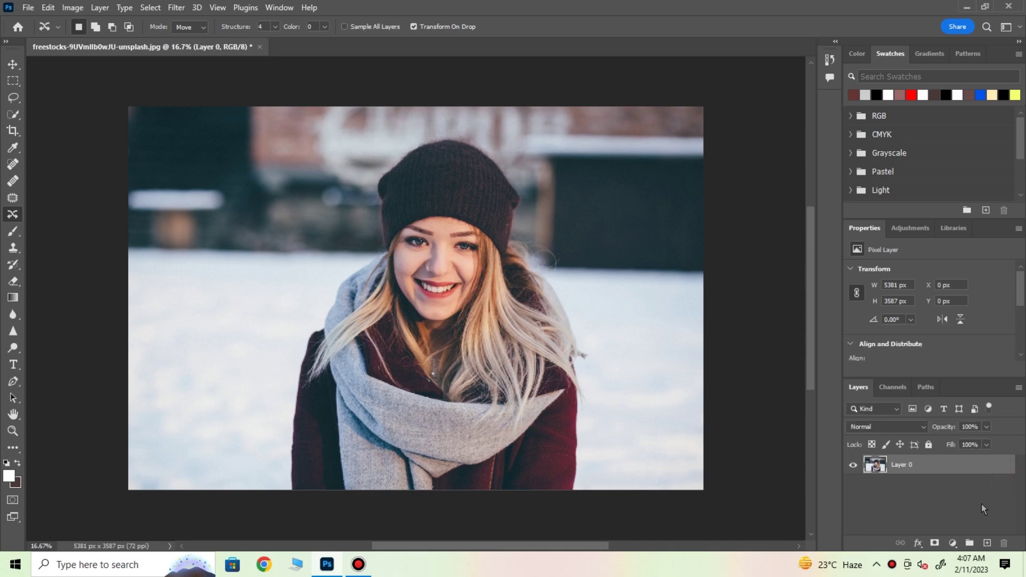
{"action": "left_click", "coordinate": [989, 543]}
{"action": "double_click", "coordinate": [914, 464]}
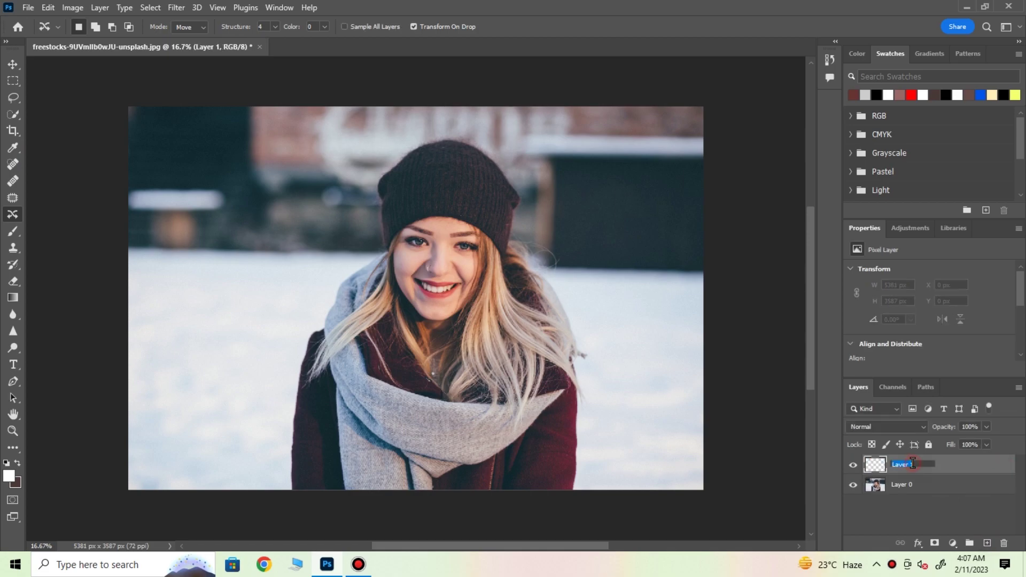
{"action": "type", "text": "Snow"}
{"action": "key", "text": "Return"}
Fill the Snow layer with solid black at Normal mode and 100% opacity.
{"action": "left_click", "coordinate": [47, 7]}
{"action": "left_click", "coordinate": [67, 209]}
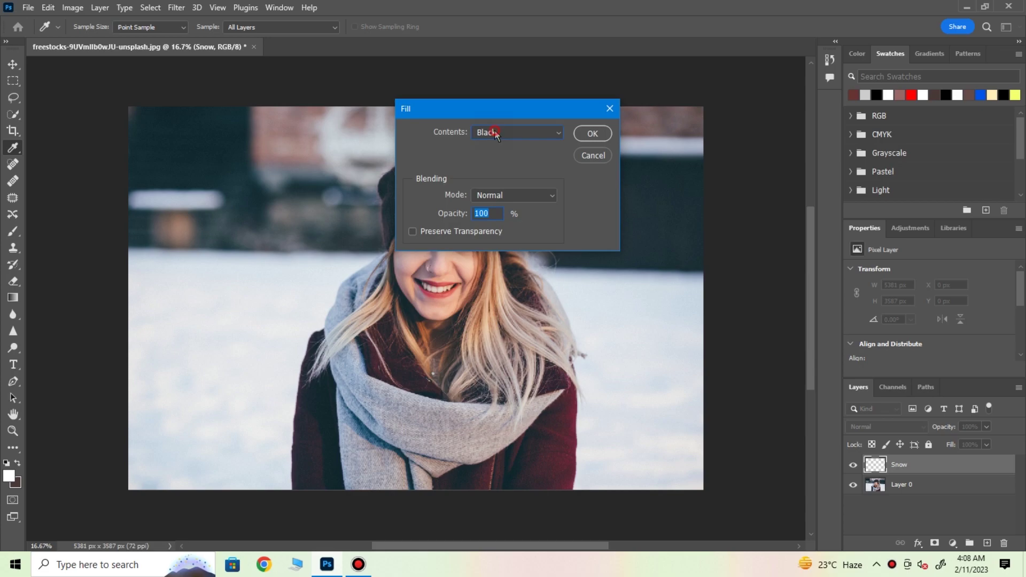
{"action": "left_click", "coordinate": [495, 134]}
{"action": "left_click", "coordinate": [488, 234]}
{"action": "left_click_drag", "start_coordinate": [491, 214], "coordinate": [474, 214]}
{"action": "left_click", "coordinate": [586, 135]}
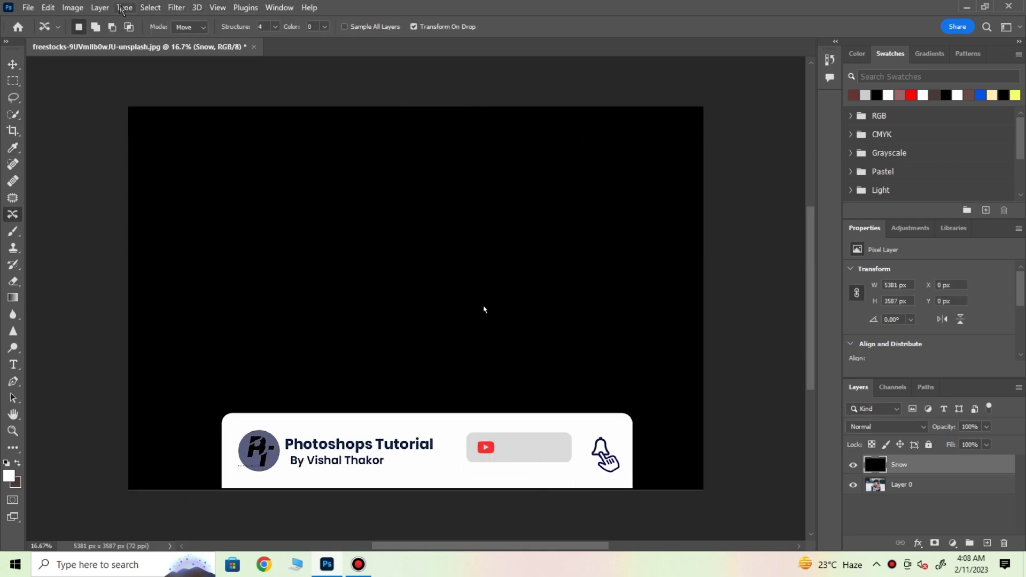
{"action": "left_click", "coordinate": [174, 7]}
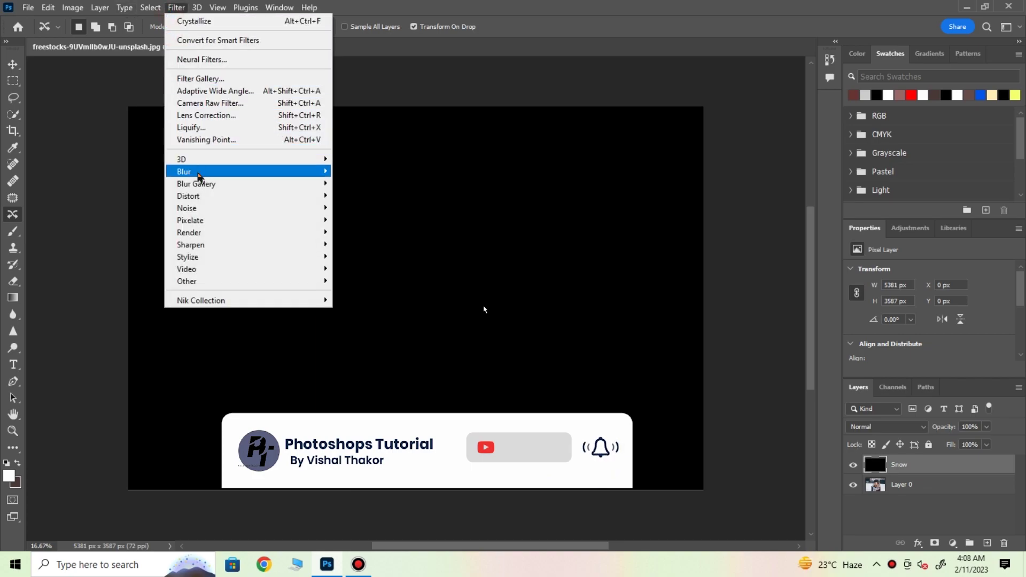
{"action": "mouse_move", "coordinate": [241, 207]}
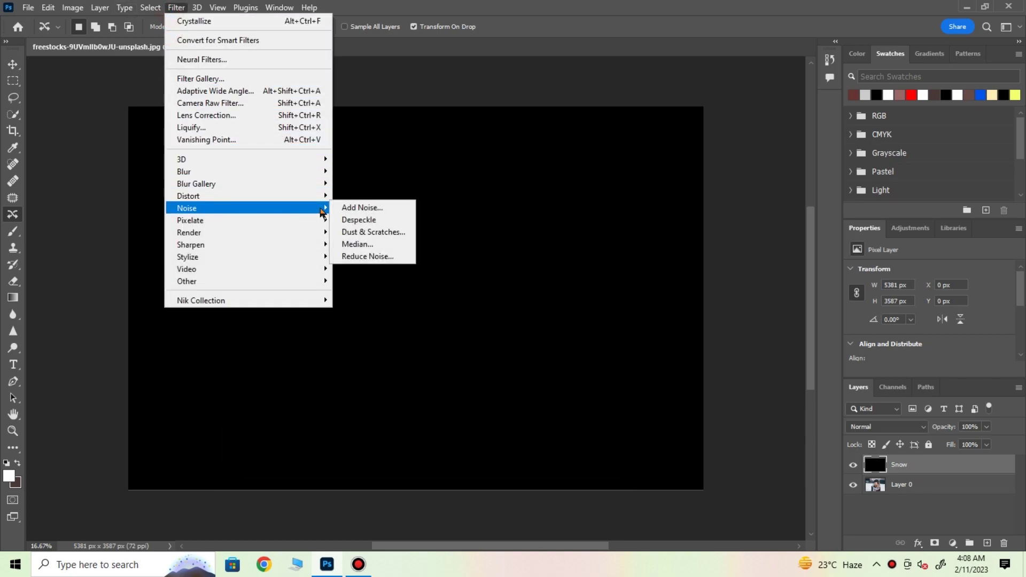
Add 25% Gaussian monochromatic noise to the black Snow layer.
{"action": "left_click", "coordinate": [356, 208]}
{"action": "left_click_drag", "start_coordinate": [450, 275], "coordinate": [453, 273]}
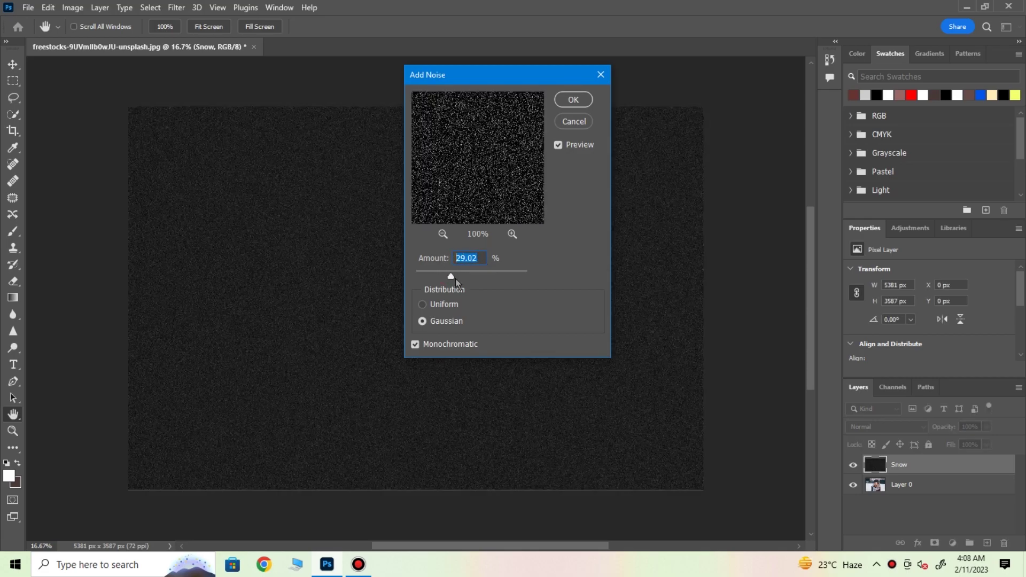
{"action": "type", "text": "25"}
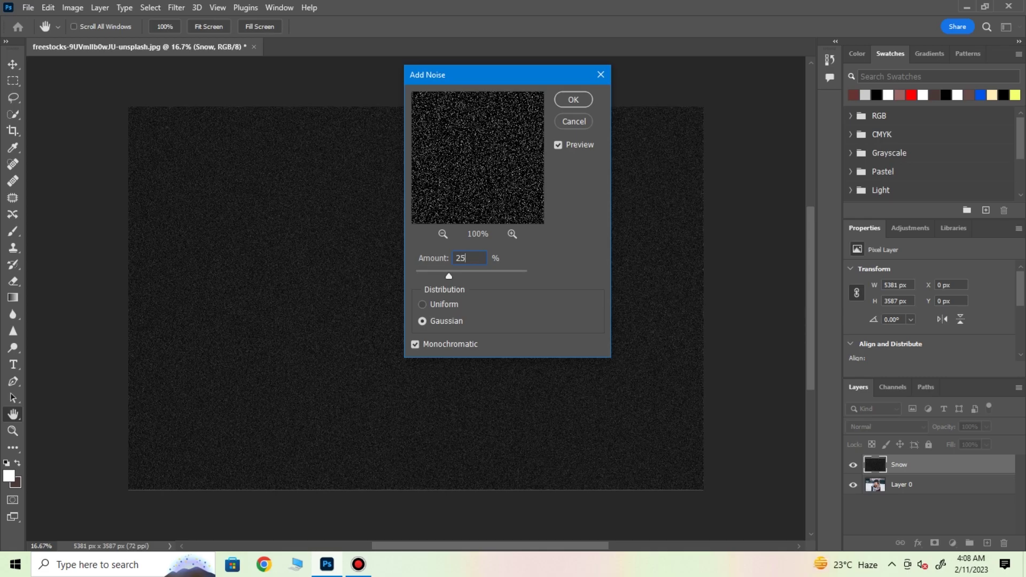
{"action": "left_click", "coordinate": [422, 321]}
{"action": "left_click", "coordinate": [421, 347]}
{"action": "left_click", "coordinate": [421, 348]}
{"action": "left_click", "coordinate": [573, 99]}
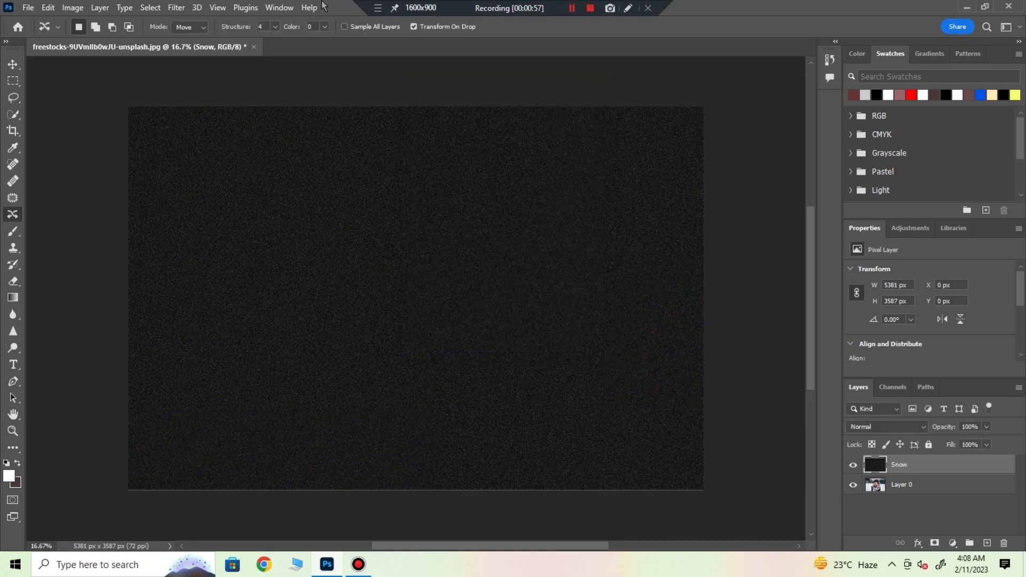
{"action": "left_click", "coordinate": [47, 7]}
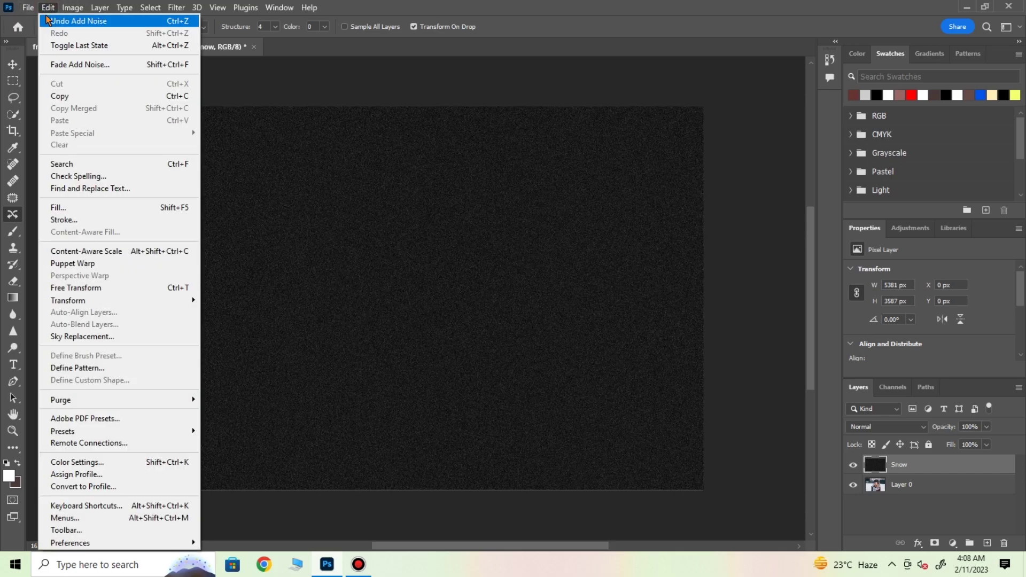
{"action": "mouse_move", "coordinate": [69, 300]}
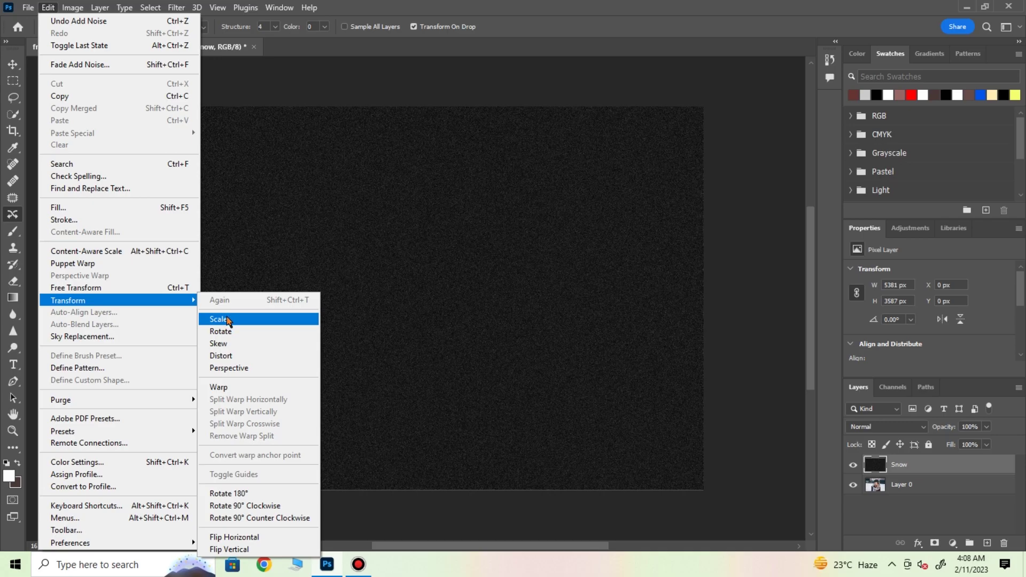
Start a Scale transform on the Snow layer and edit its vertical position value.
{"action": "left_click", "coordinate": [227, 319]}
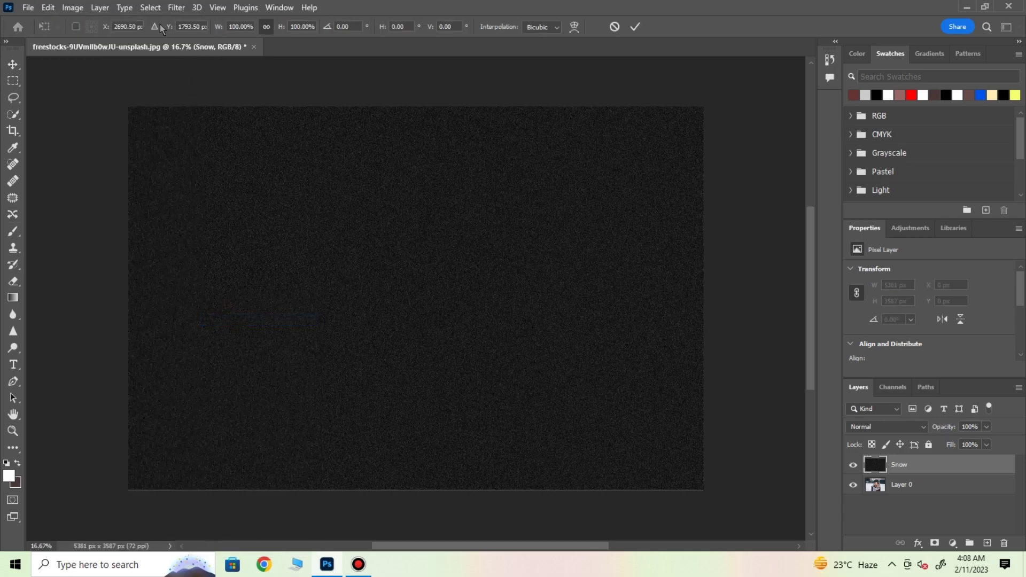
{"action": "left_click", "coordinate": [193, 27]}
{"action": "left_click_drag", "start_coordinate": [166, 28], "coordinate": [170, 28]}
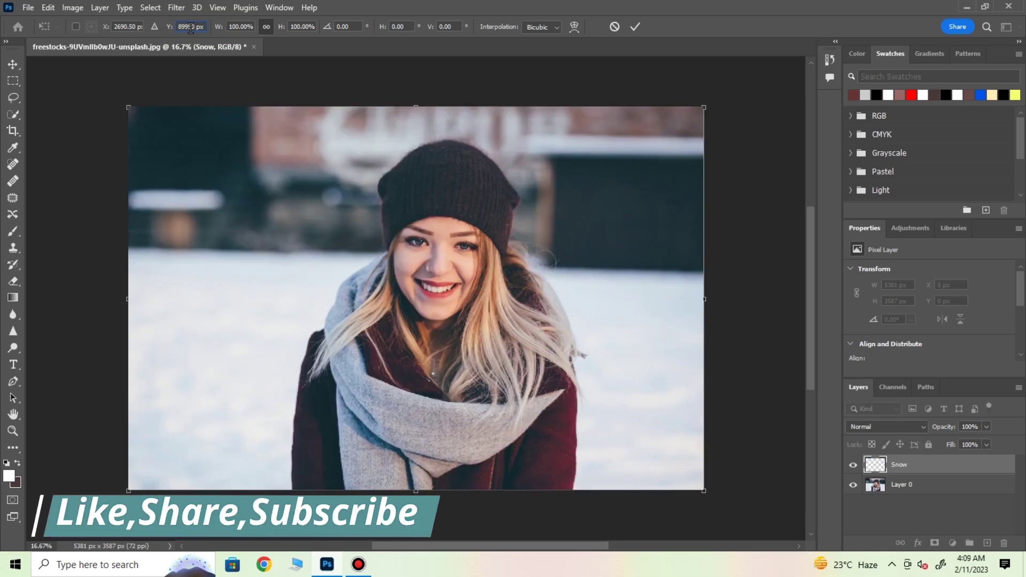
{"action": "type", "text": "8990"}
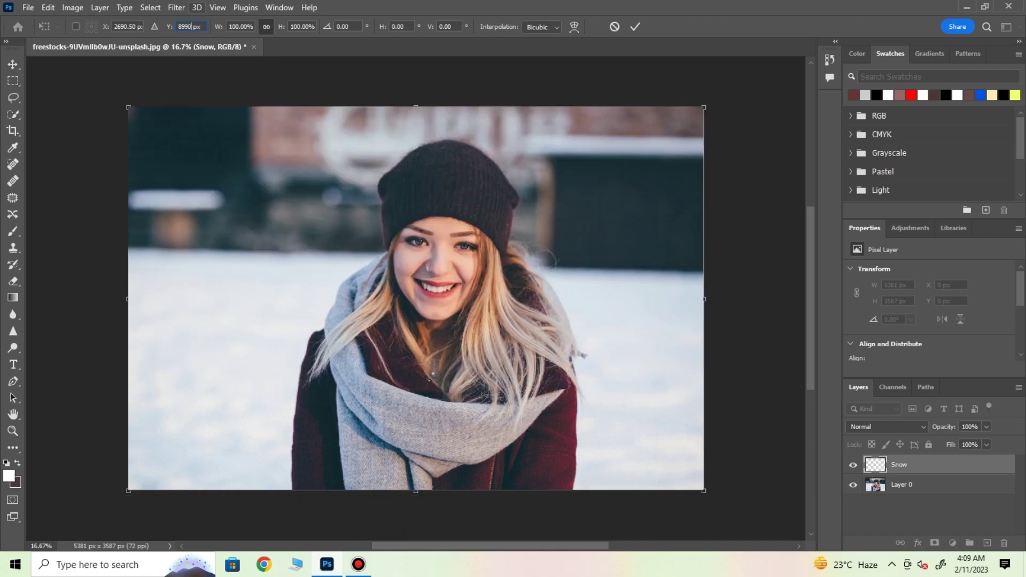
{"action": "key", "text": "BackSpace"}
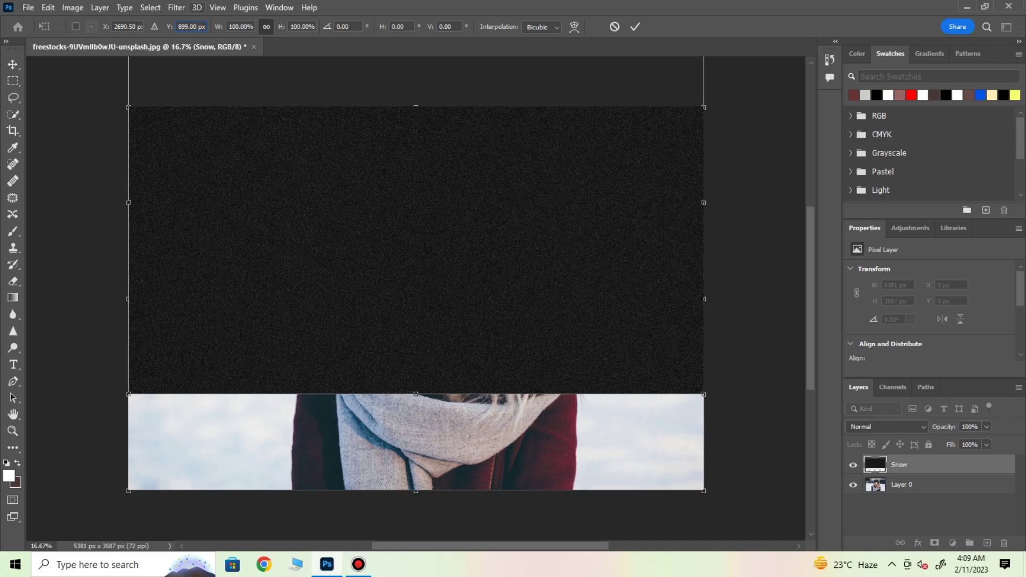
Scale the Snow layer to 400% width and height and commit the transform.
{"action": "left_click", "coordinate": [241, 27]}
{"action": "left_click", "coordinate": [265, 28]}
{"action": "type", "text": "400"}
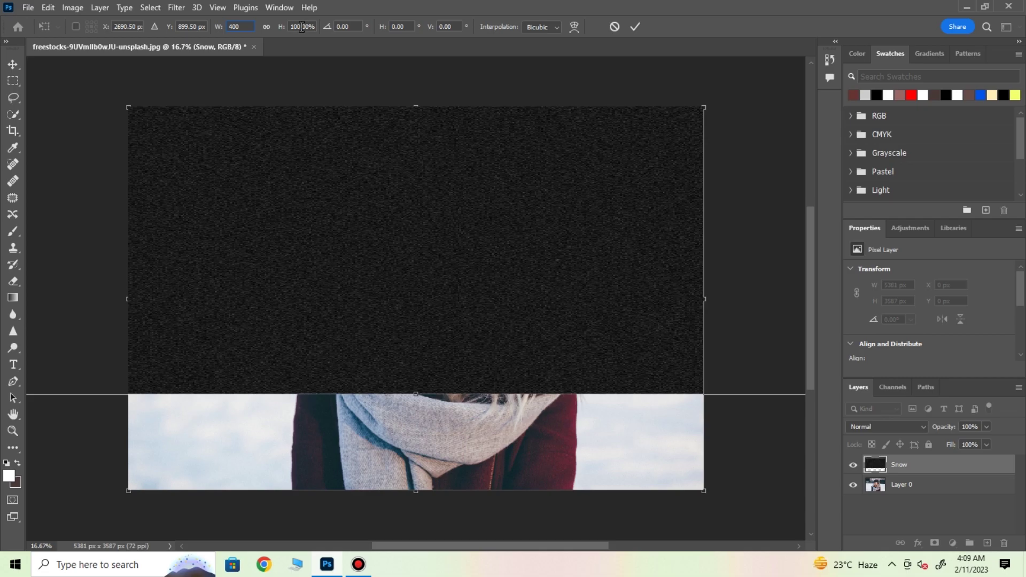
{"action": "key", "text": "Tab"}
{"action": "type", "text": "400"}
{"action": "key", "text": "Return"}
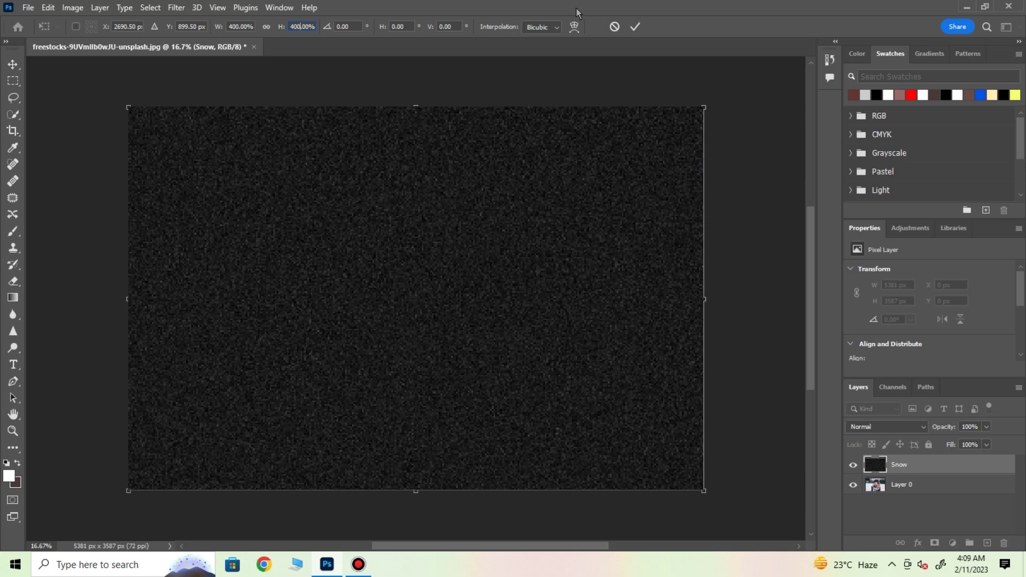
{"action": "left_click", "coordinate": [635, 27]}
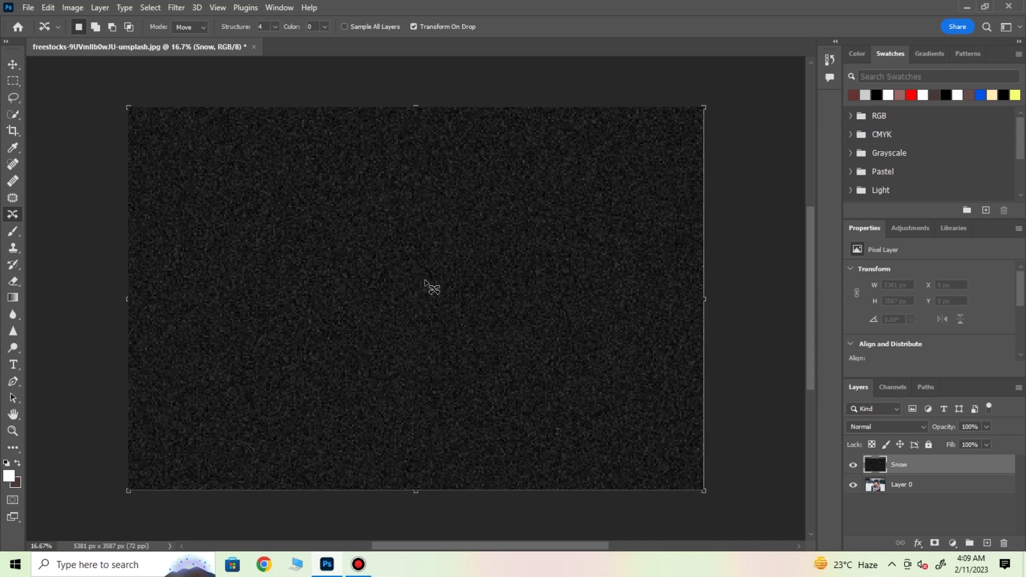
Convert the Snow layer to a smart object and set its blend mode to Screen.
{"action": "left_click", "coordinate": [1019, 389]}
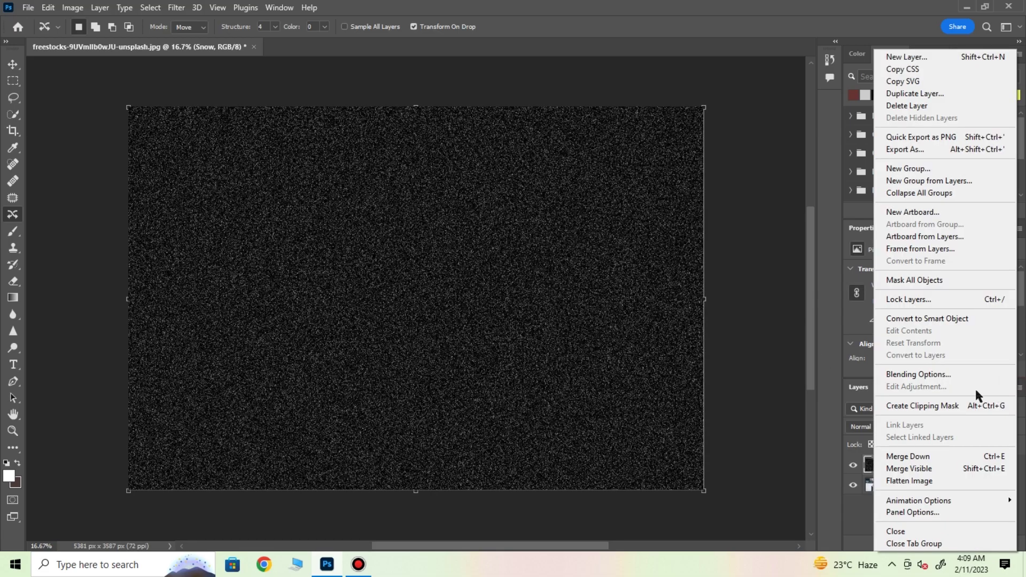
{"action": "left_click", "coordinate": [930, 319]}
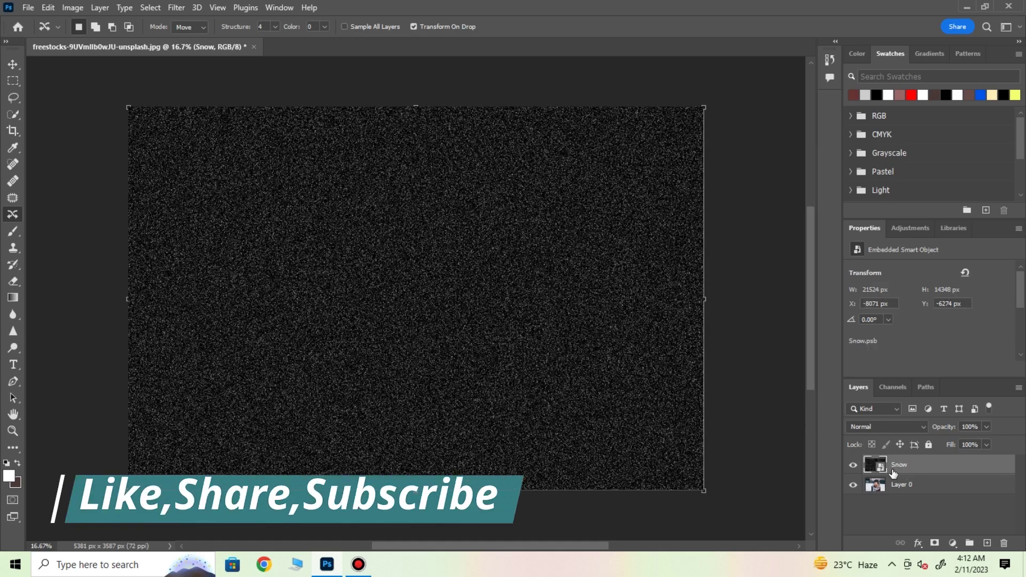
{"action": "left_click", "coordinate": [882, 431]}
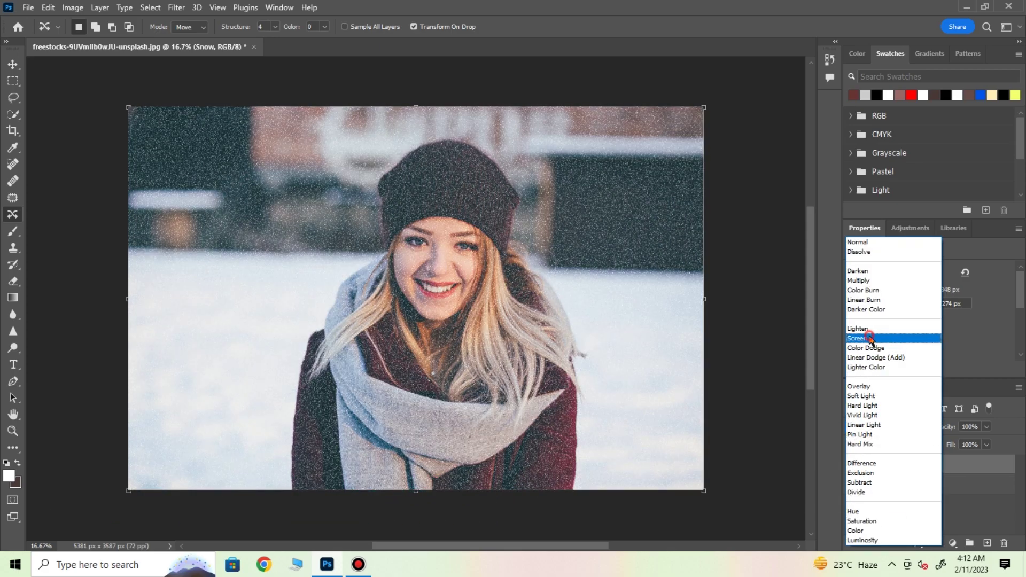
{"action": "left_click", "coordinate": [870, 340]}
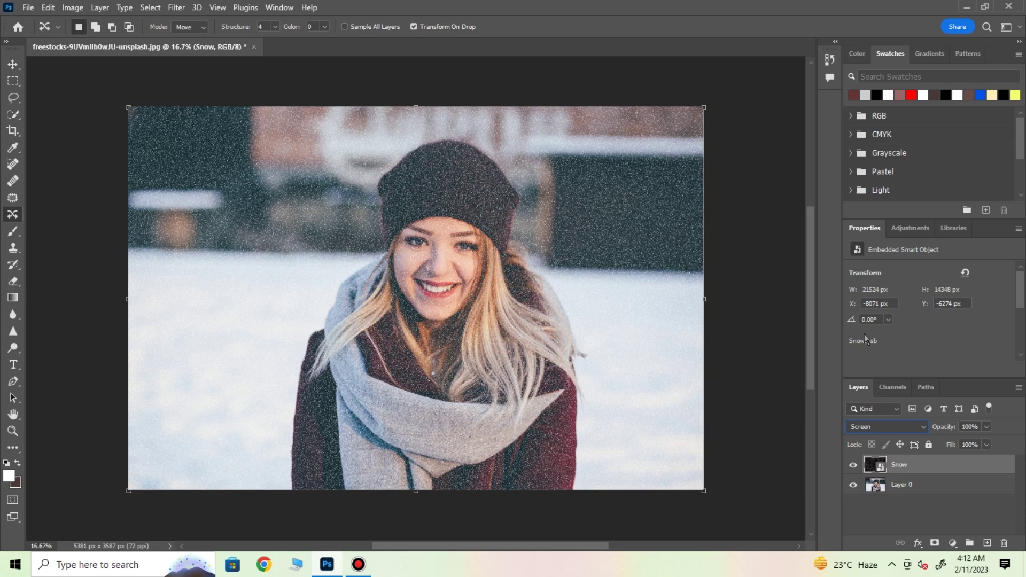
Apply a Motion Blur smart filter to Snow at -65° angle and 10 px distance.
{"action": "left_click", "coordinate": [174, 6]}
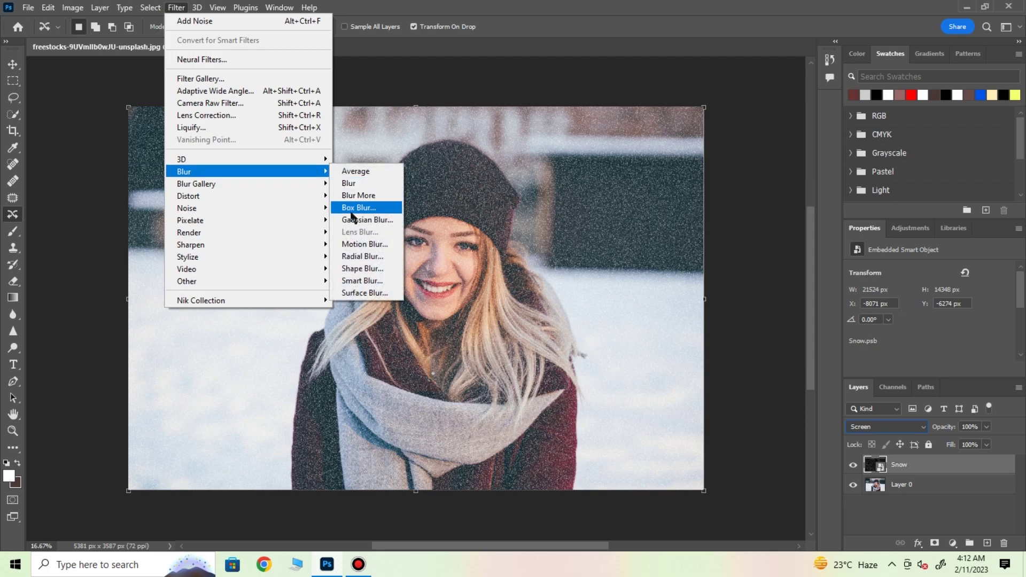
{"action": "left_click", "coordinate": [357, 244]}
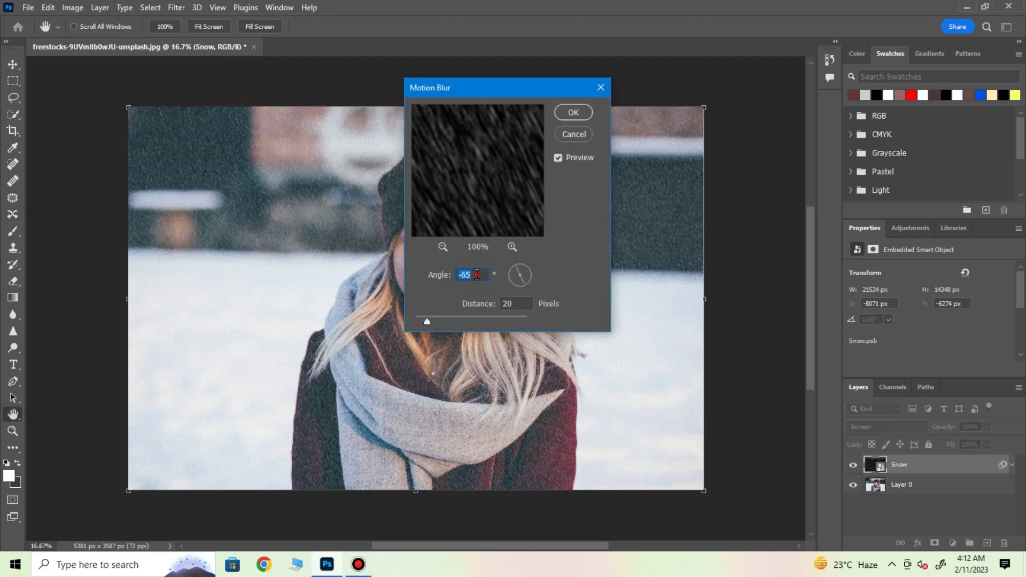
{"action": "key", "text": "Tab"}
{"action": "type", "text": "10"}
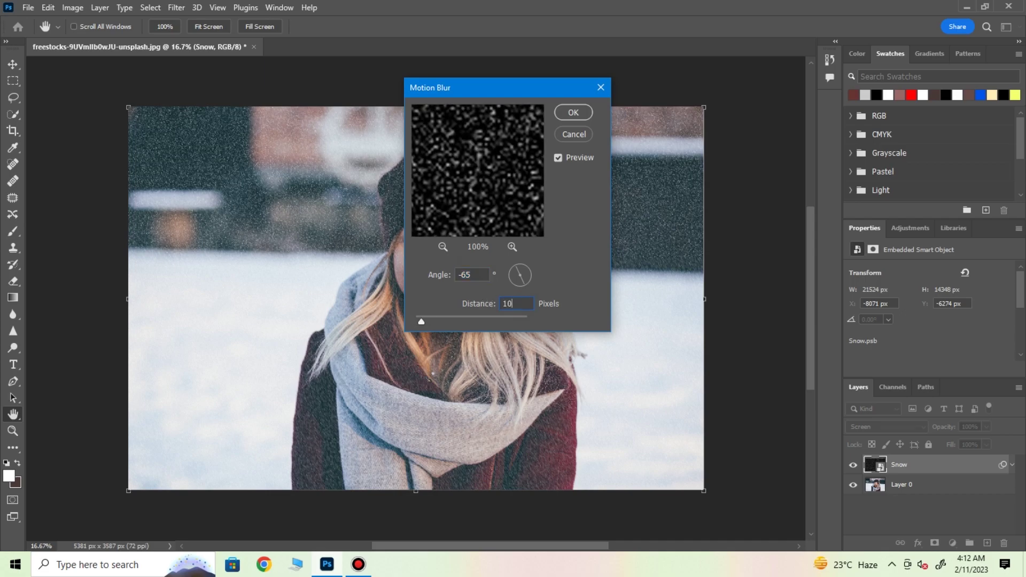
{"action": "left_click", "coordinate": [572, 115]}
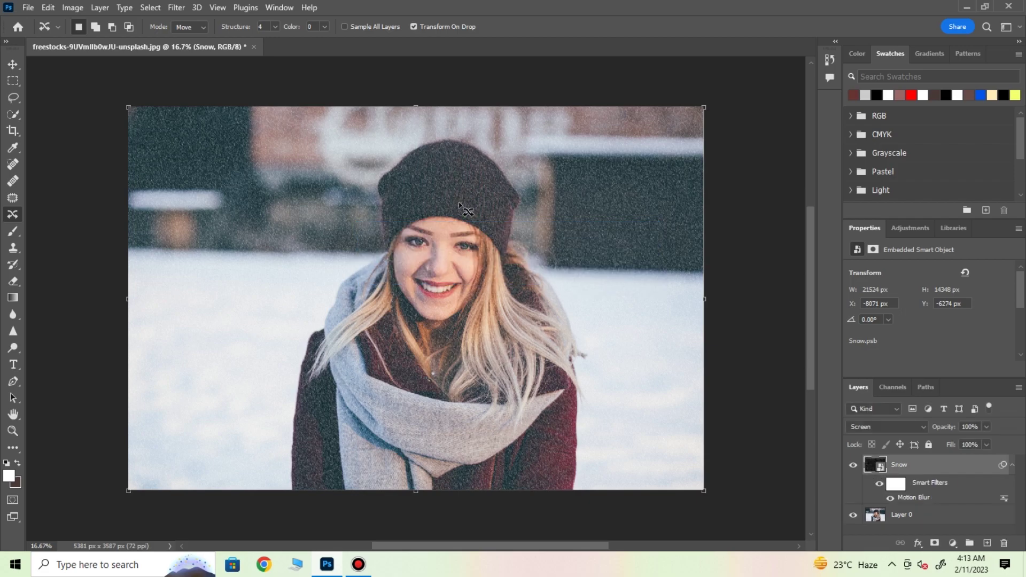
Delete Snow's filter mask and add a Levels smart filter with input levels 25 and 189.
{"action": "right_click", "coordinate": [915, 484]}
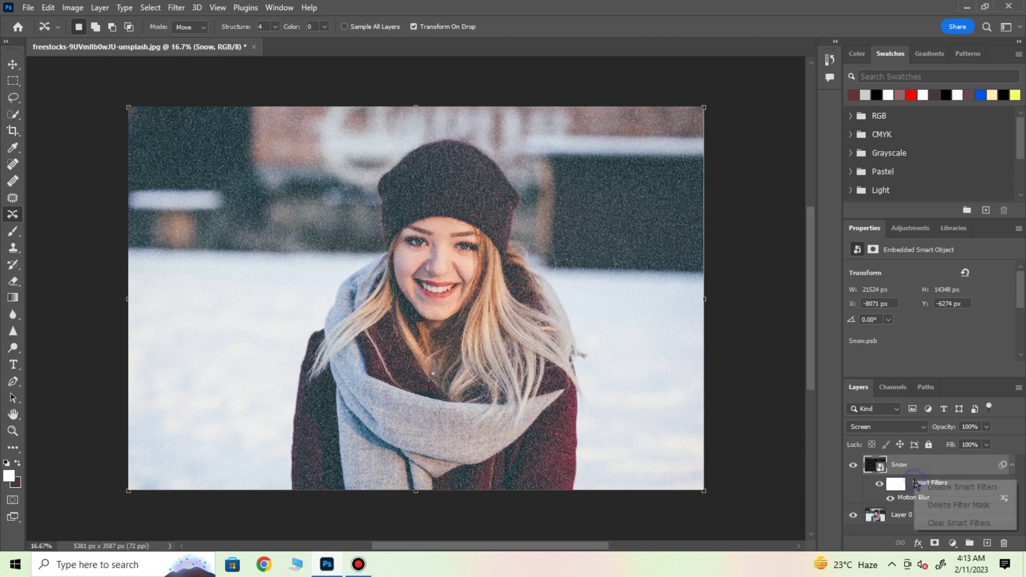
{"action": "left_click", "coordinate": [931, 506]}
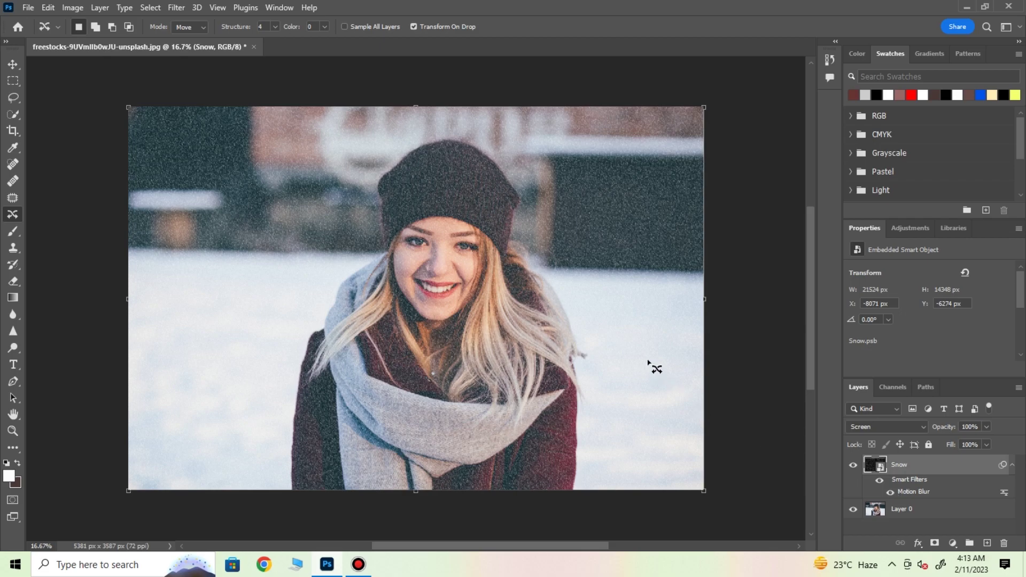
{"action": "left_click", "coordinate": [72, 7]}
{"action": "mouse_move", "coordinate": [92, 41]}
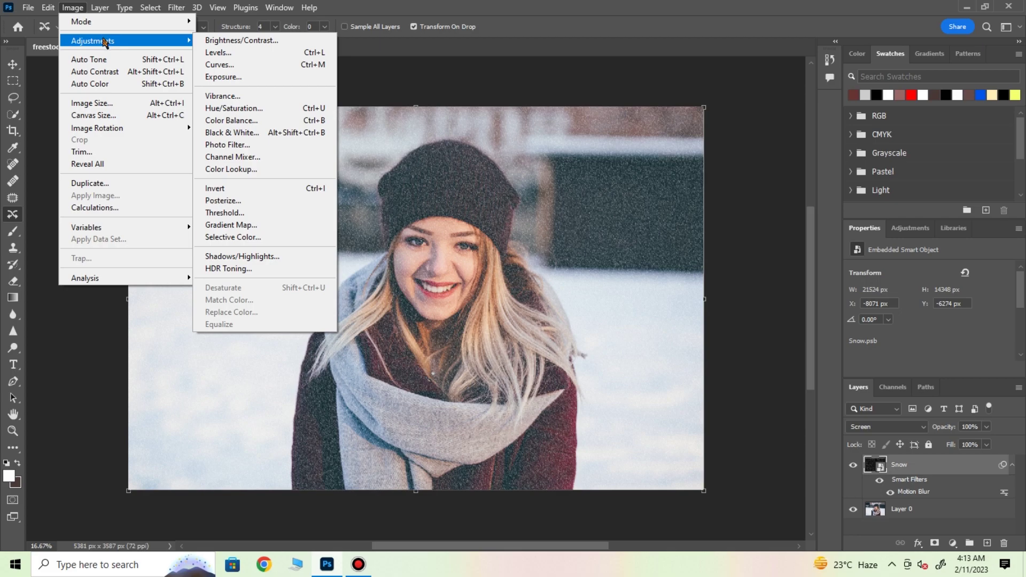
{"action": "left_click", "coordinate": [279, 55]}
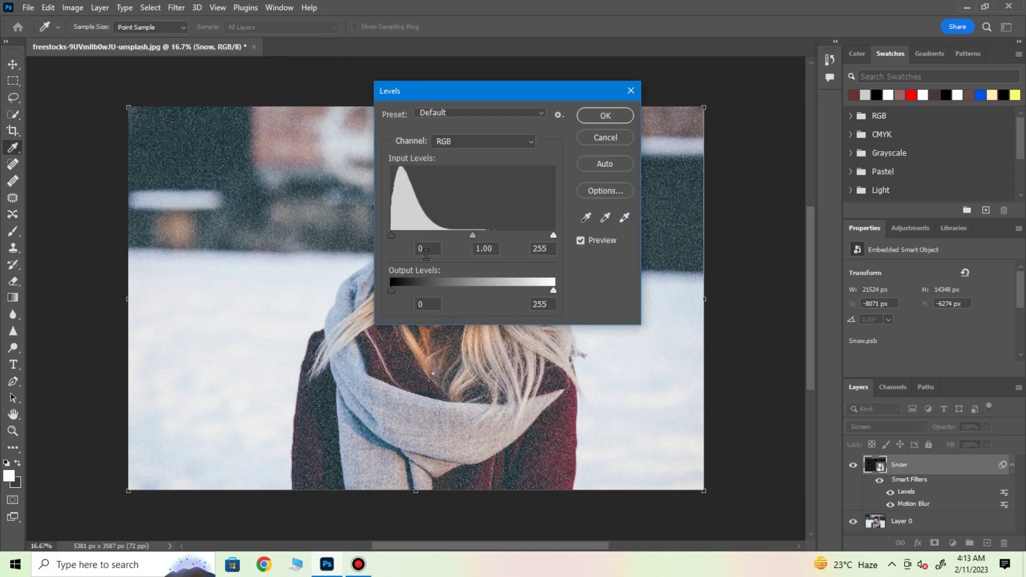
{"action": "left_click_drag", "start_coordinate": [426, 254], "coordinate": [403, 257]}
{"action": "type", "text": "25"}
{"action": "double_click", "coordinate": [543, 249]}
{"action": "type", "text": "1"}
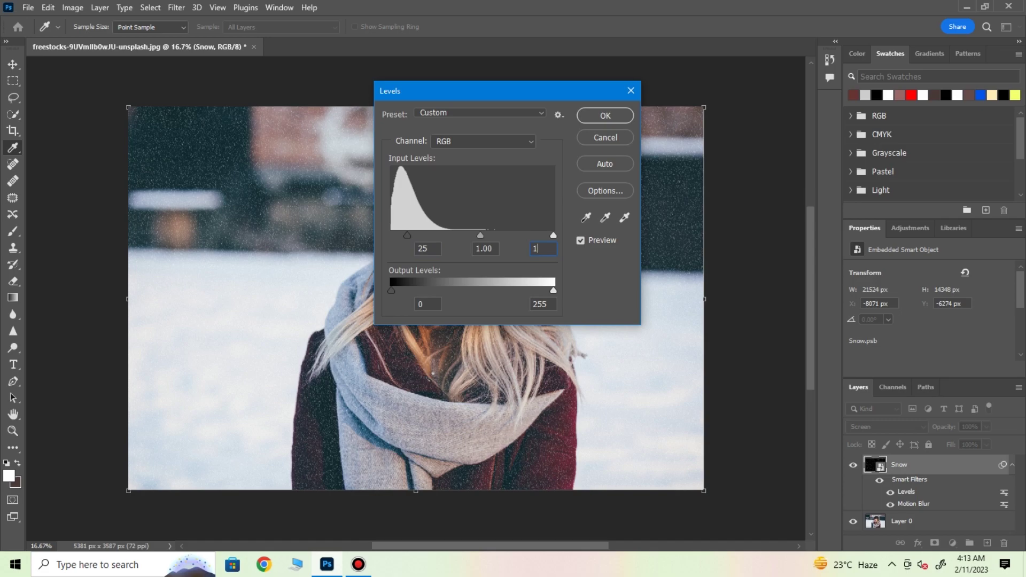
{"action": "type", "text": "89"}
{"action": "left_click", "coordinate": [586, 116]}
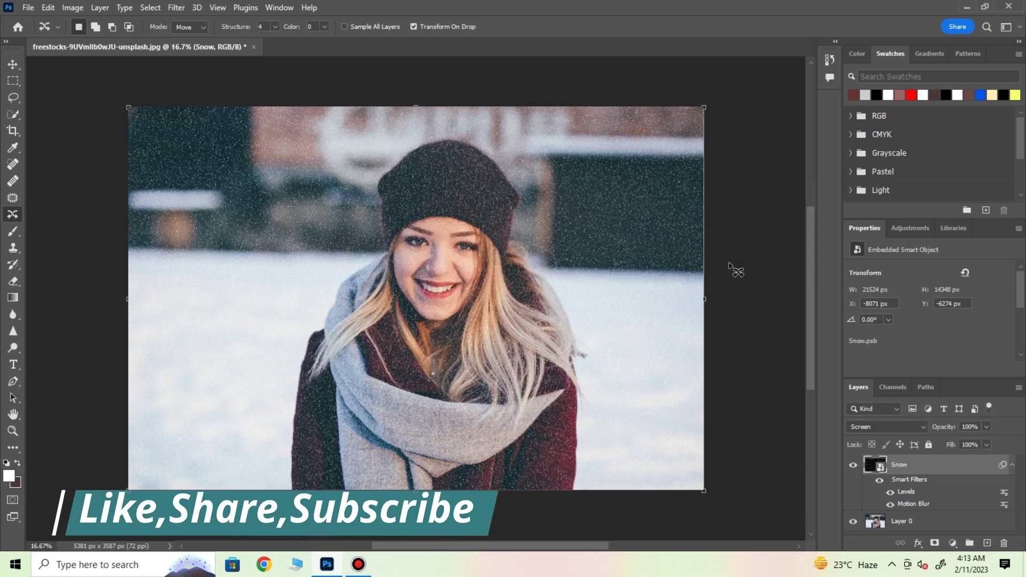
Duplicate the Snow layer as Snow copy and toggle the copy's visibility to compare.
{"action": "right_click", "coordinate": [909, 465]}
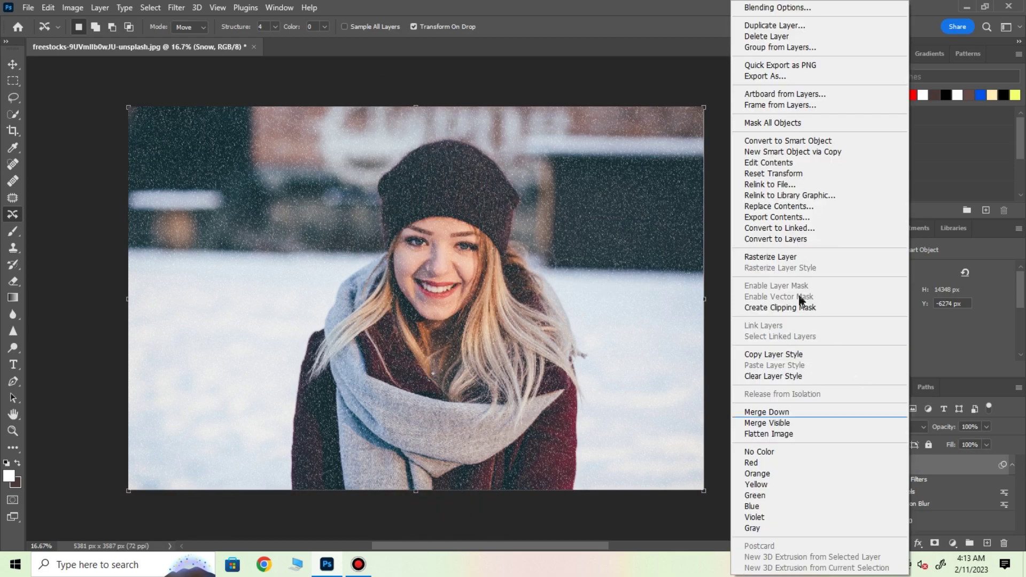
{"action": "left_click", "coordinate": [789, 28]}
{"action": "left_click", "coordinate": [625, 151]}
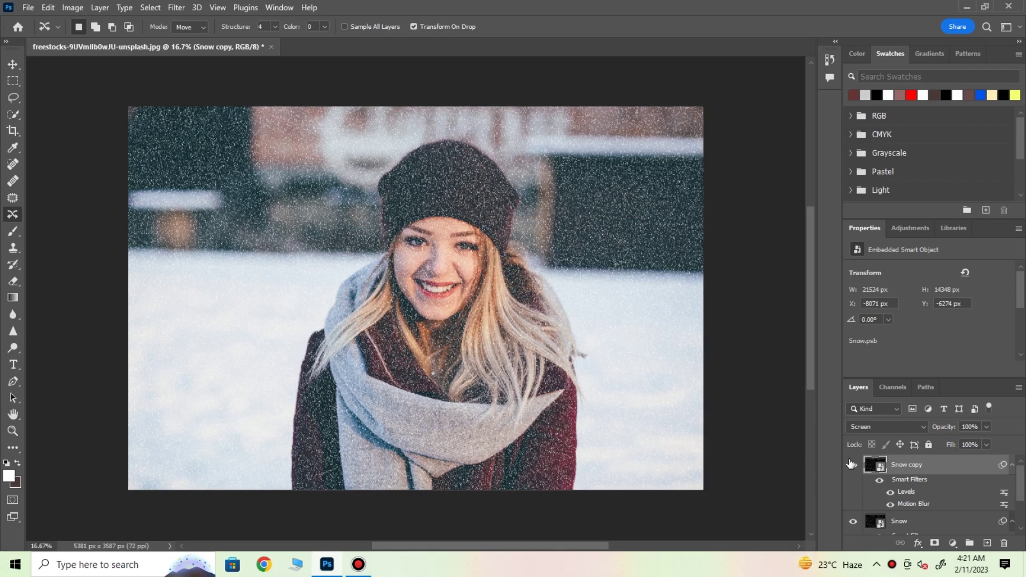
{"action": "left_click", "coordinate": [852, 465]}
{"action": "left_click", "coordinate": [177, 7]}
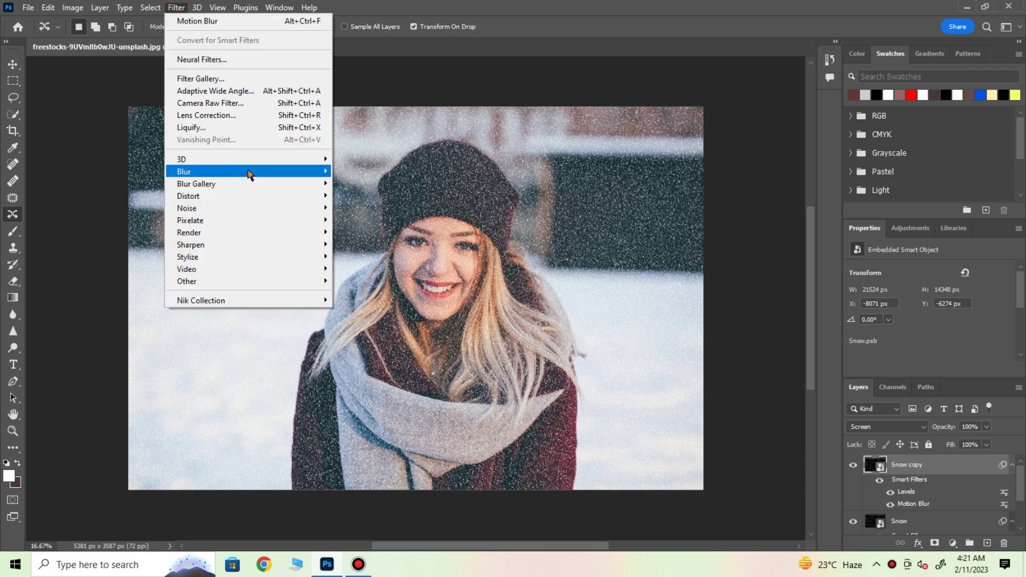
{"action": "mouse_move", "coordinate": [241, 172]}
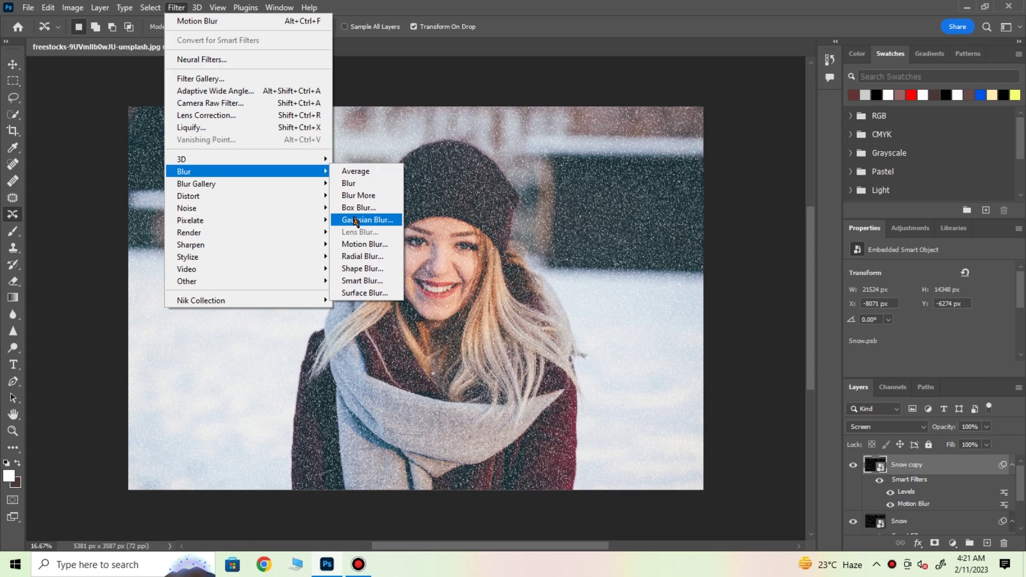
Add a second Motion Blur to Snow copy at -65° angle and 20 px distance.
{"action": "left_click", "coordinate": [361, 244]}
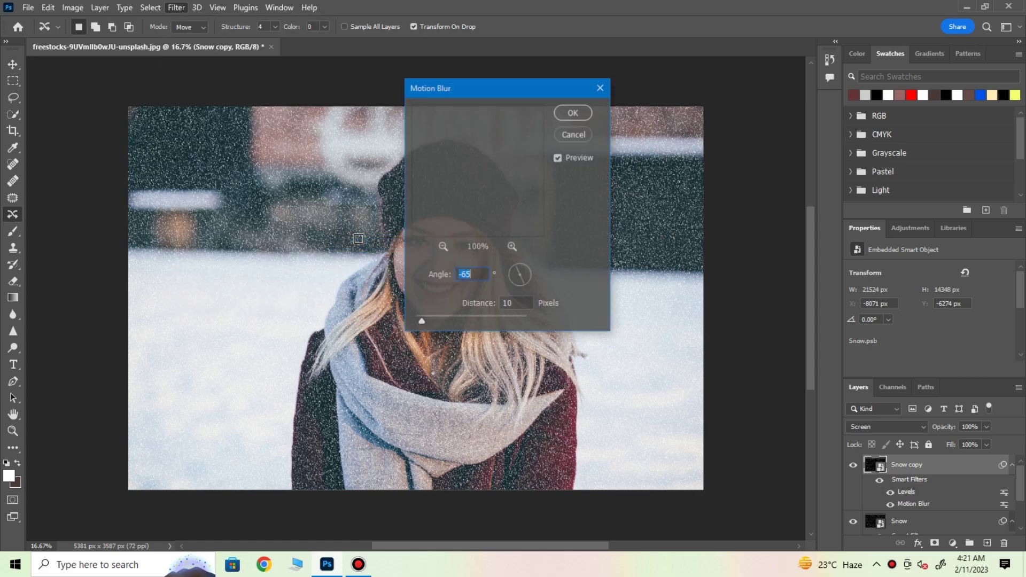
{"action": "double_click", "coordinate": [527, 304]}
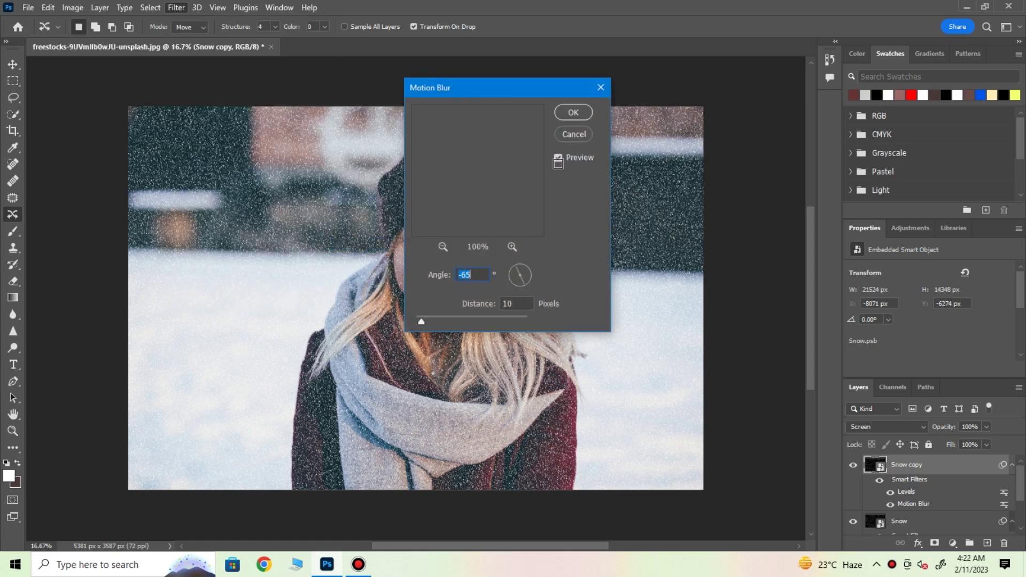
{"action": "type", "text": "20"}
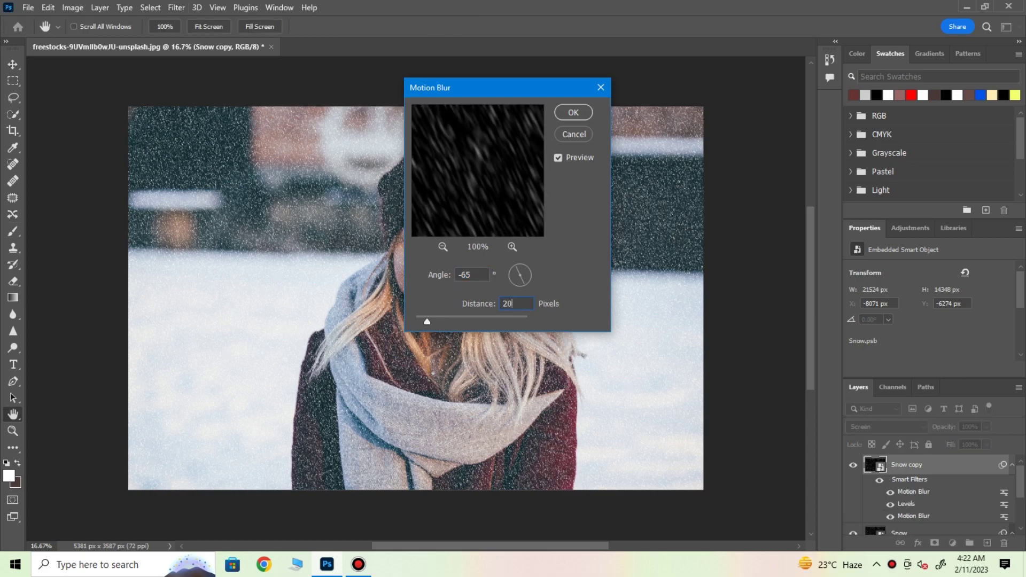
{"action": "left_click", "coordinate": [573, 113]}
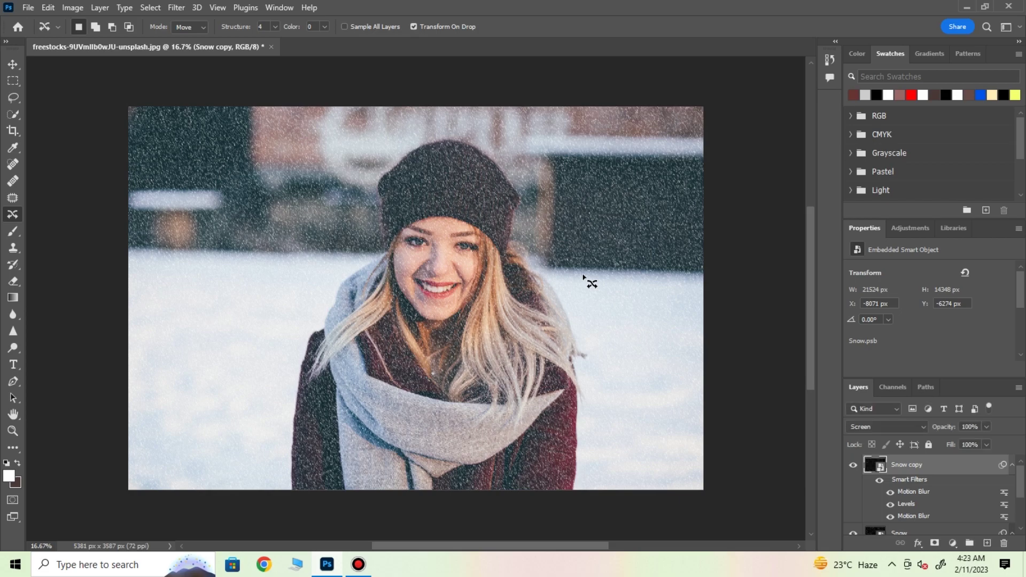
Add a Levels smart filter to Snow copy with input black 20 and white 190.
{"action": "left_click", "coordinate": [73, 7]}
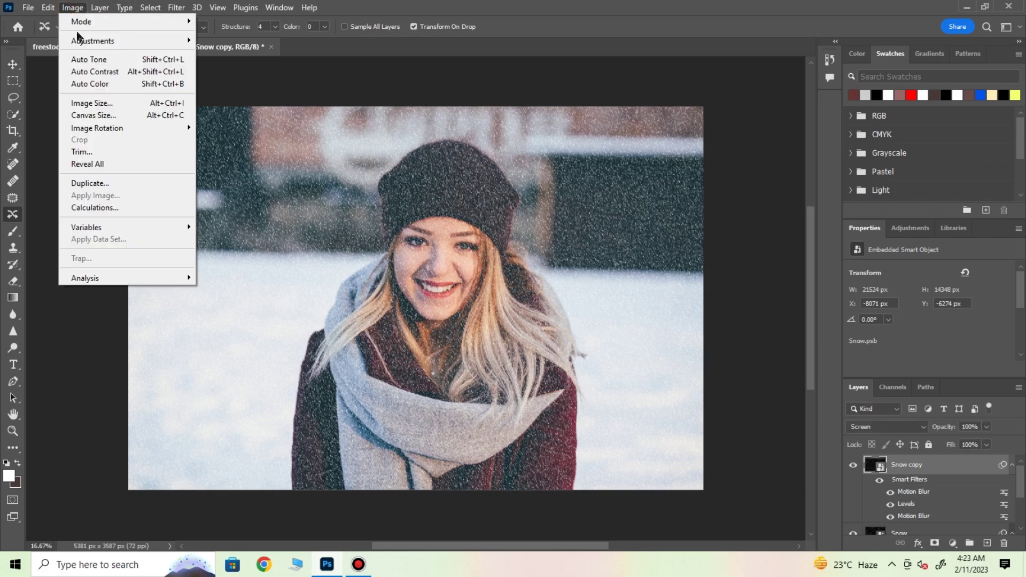
{"action": "mouse_move", "coordinate": [93, 40]}
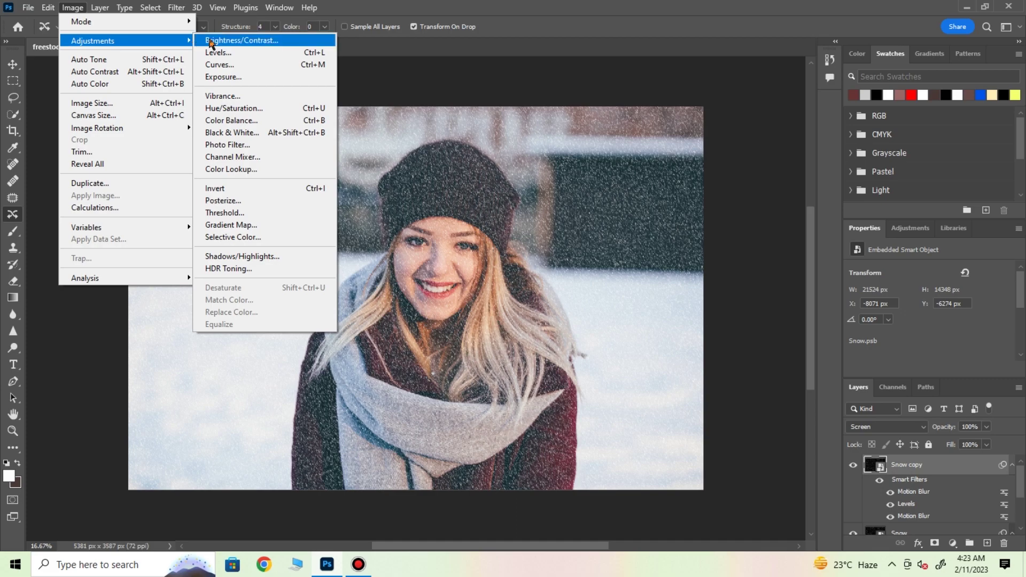
{"action": "left_click", "coordinate": [215, 53]}
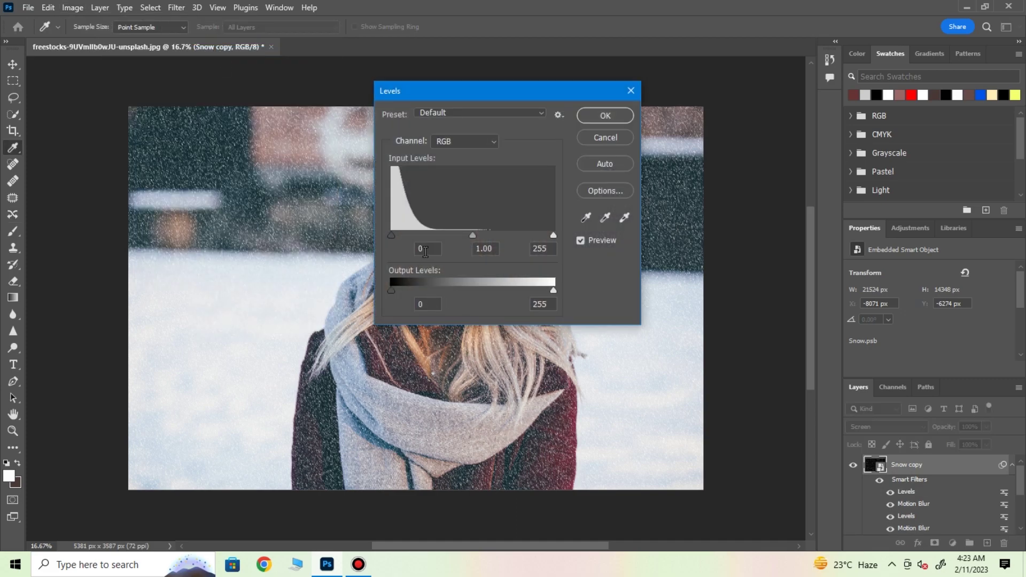
{"action": "type", "text": "20"}
{"action": "double_click", "coordinate": [549, 248]}
{"action": "type", "text": "1"}
{"action": "type", "text": "0"}
{"action": "key", "text": "Return"}
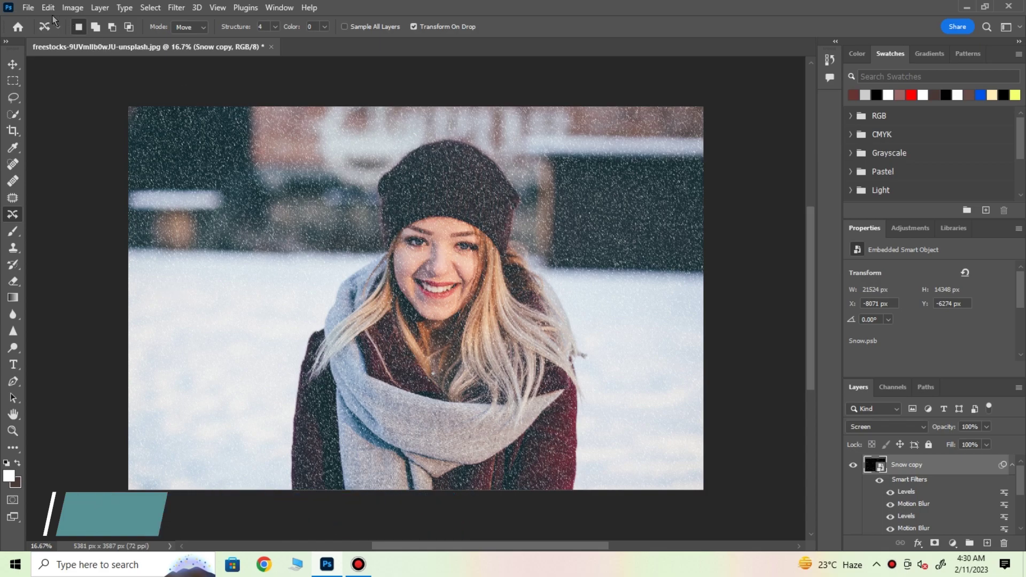
{"action": "left_click", "coordinate": [27, 8]}
{"action": "mouse_move", "coordinate": [97, 206]}
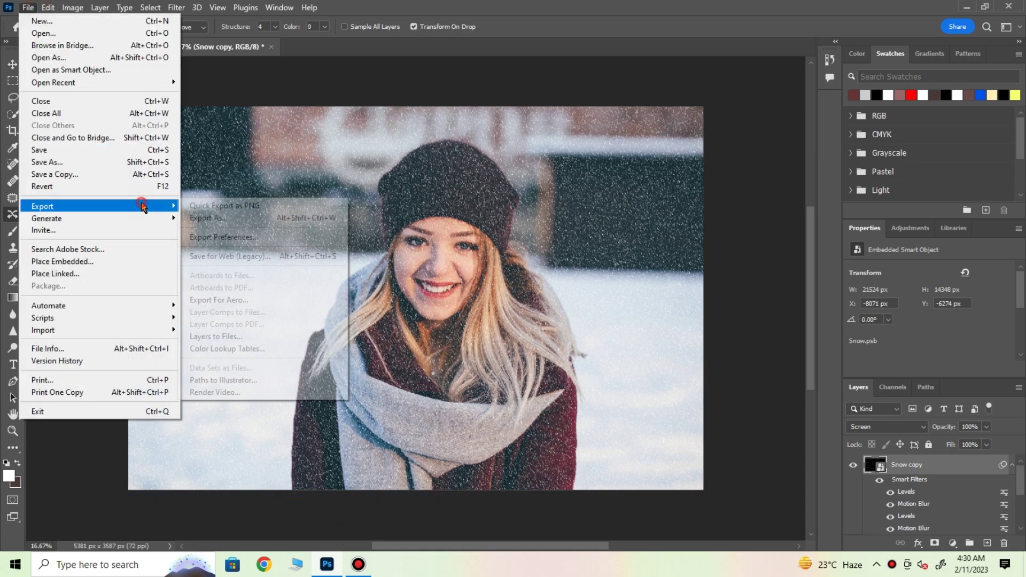
Quick-export the composite as freestocks-9UVmllb0wJU-unsplash.png in the snow fall folder, overwriting the existing file.
{"action": "left_click", "coordinate": [205, 208]}
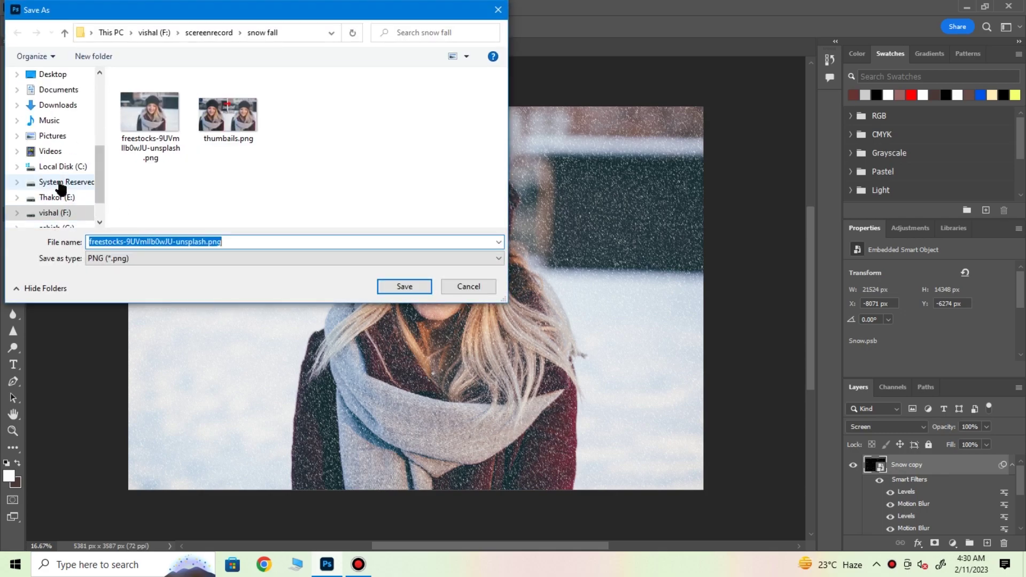
{"action": "left_click_drag", "start_coordinate": [221, 243], "coordinate": [65, 260]}
{"action": "type", "text": "free"}
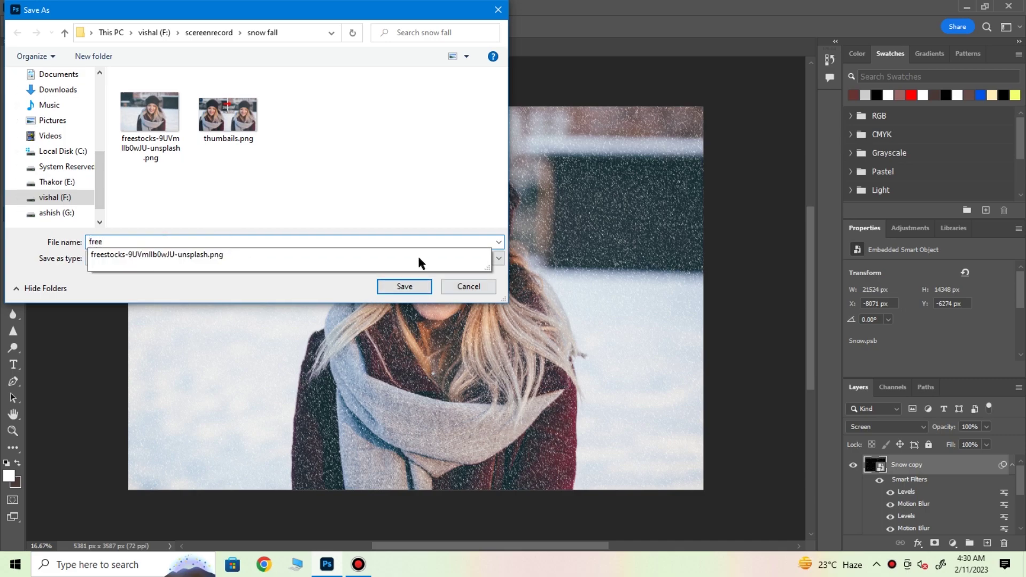
{"action": "left_click", "coordinate": [404, 286]}
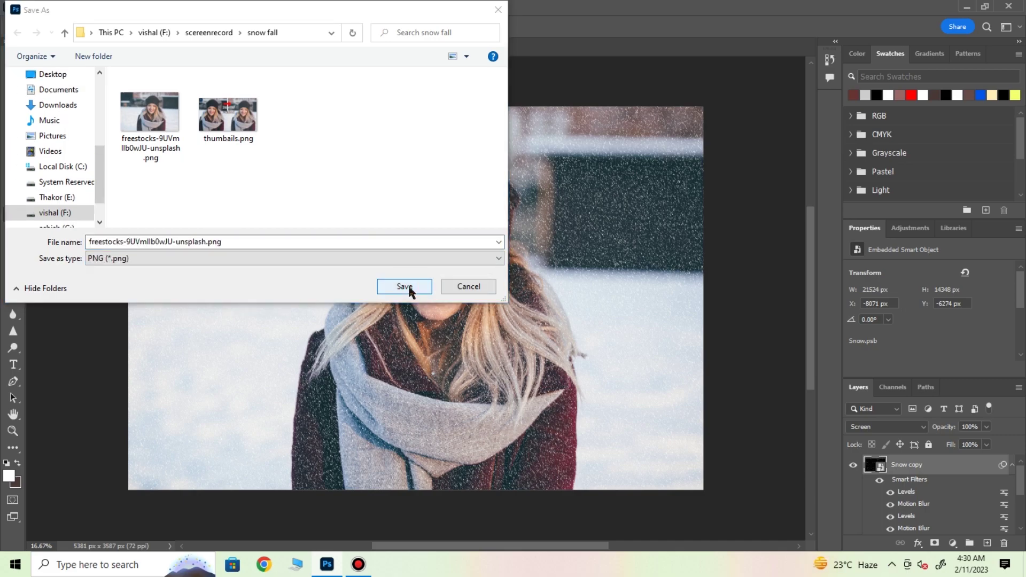
{"action": "left_click", "coordinate": [410, 289]}
{"action": "left_click", "coordinate": [543, 284]}
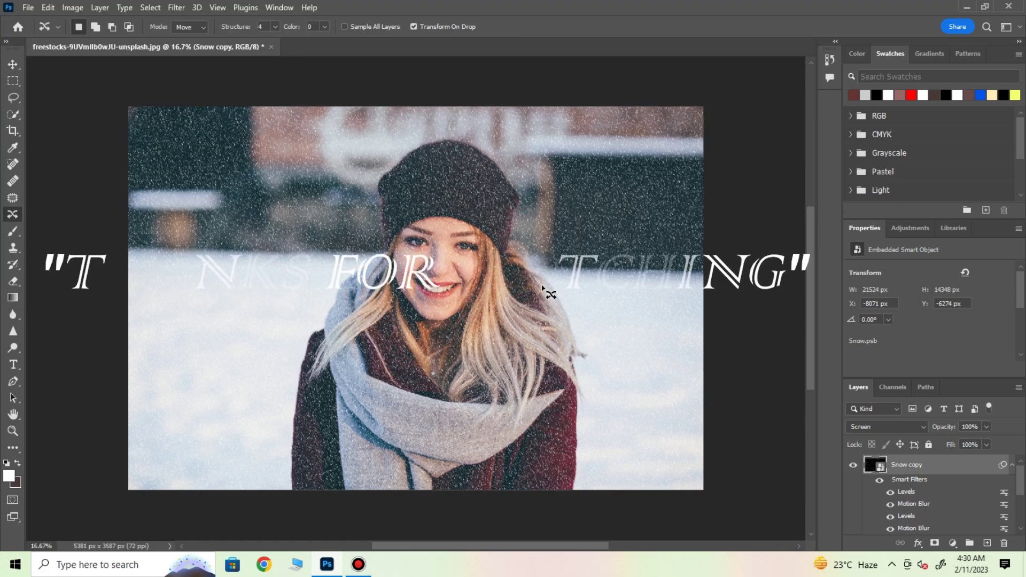